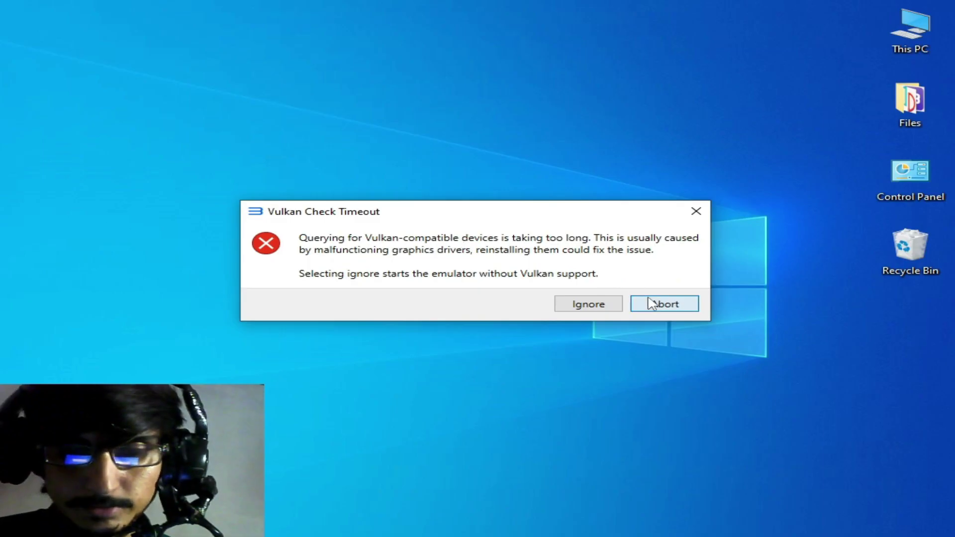
- Abort the Vulkan Check Timeout, relaunch RPCS3 from its desktop shortcut, then abort again
{"action": "left_click", "coordinate": [651, 303]}
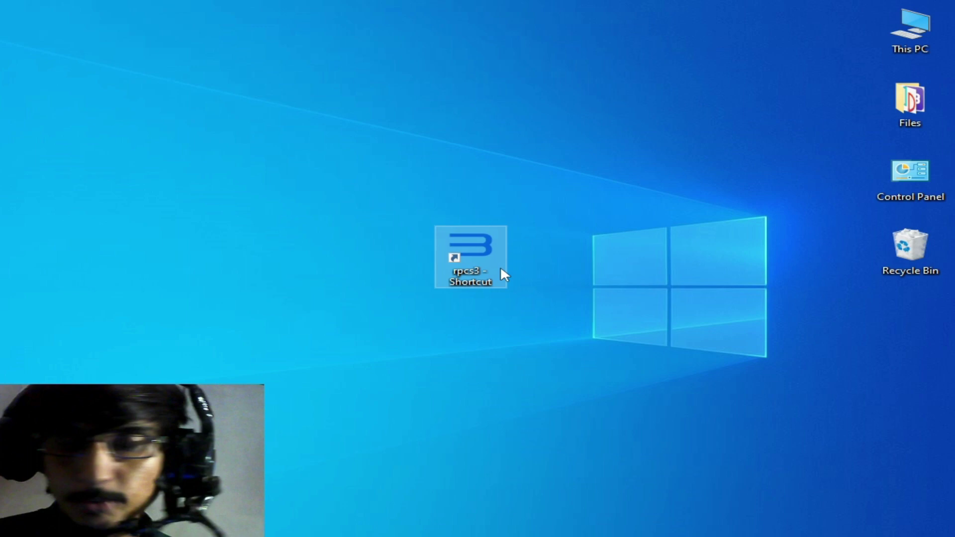
{"action": "left_click", "coordinate": [481, 268]}
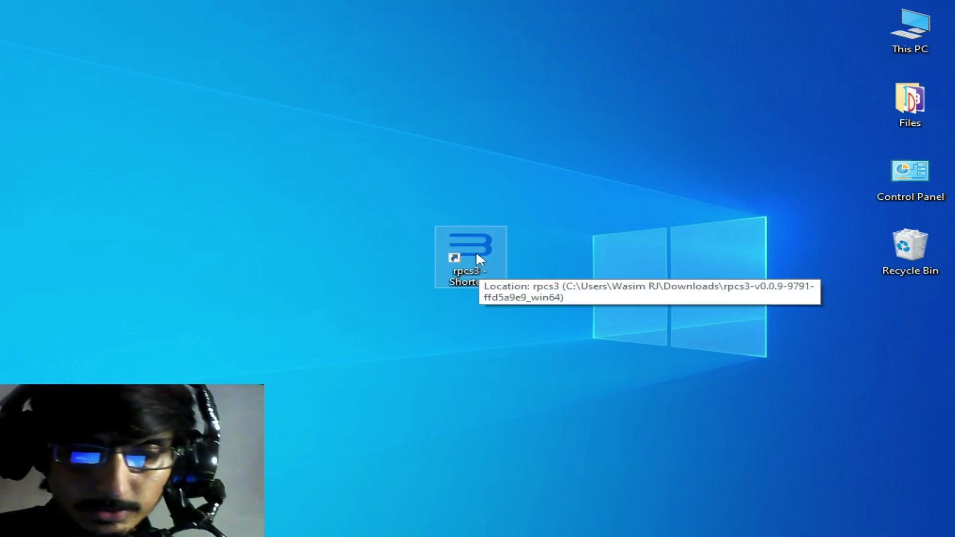
{"action": "right_click", "coordinate": [475, 253]}
{"action": "left_click", "coordinate": [508, 161]}
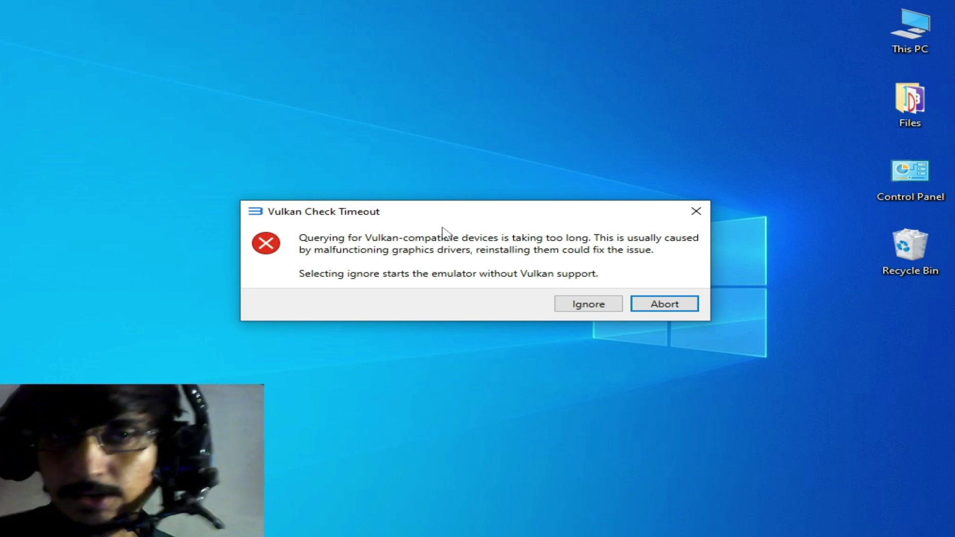
{"action": "left_click", "coordinate": [653, 304]}
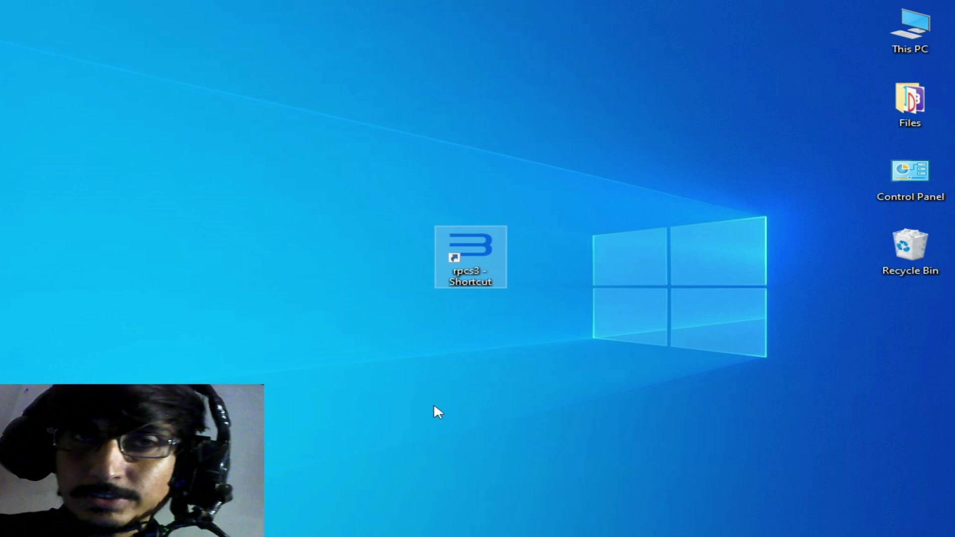
- Search Windows for 'devi' to find Device Manager
{"action": "key", "text": "super+s"}
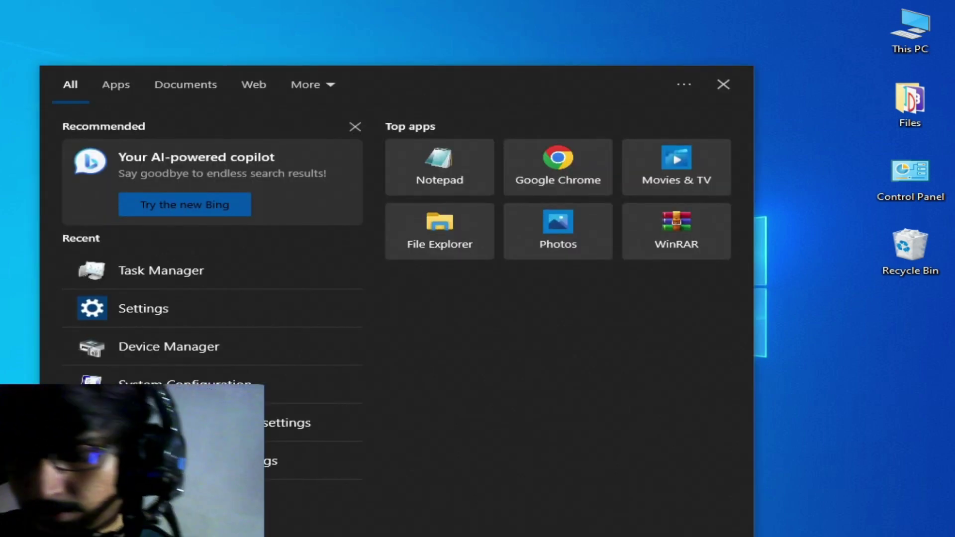
{"action": "type", "text": "de"}
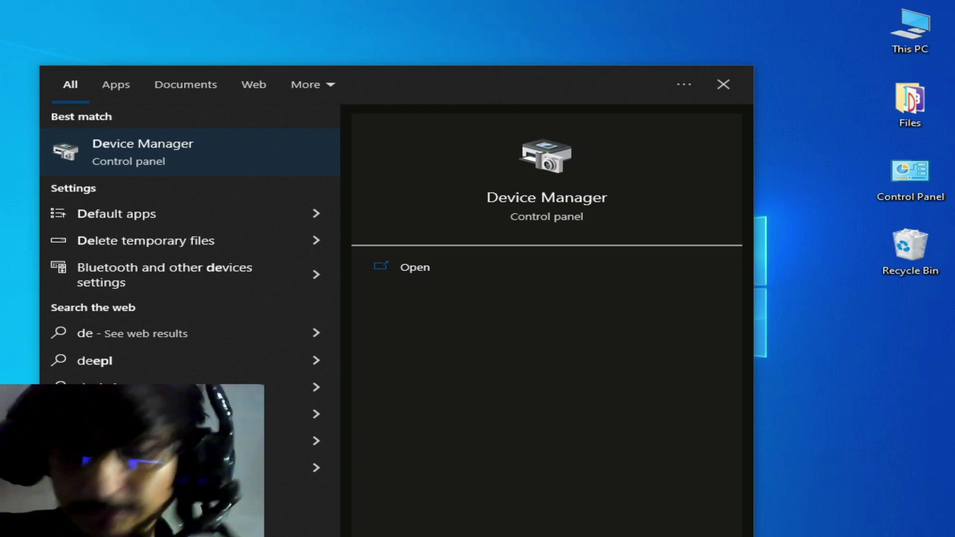
{"action": "type", "text": "vi"}
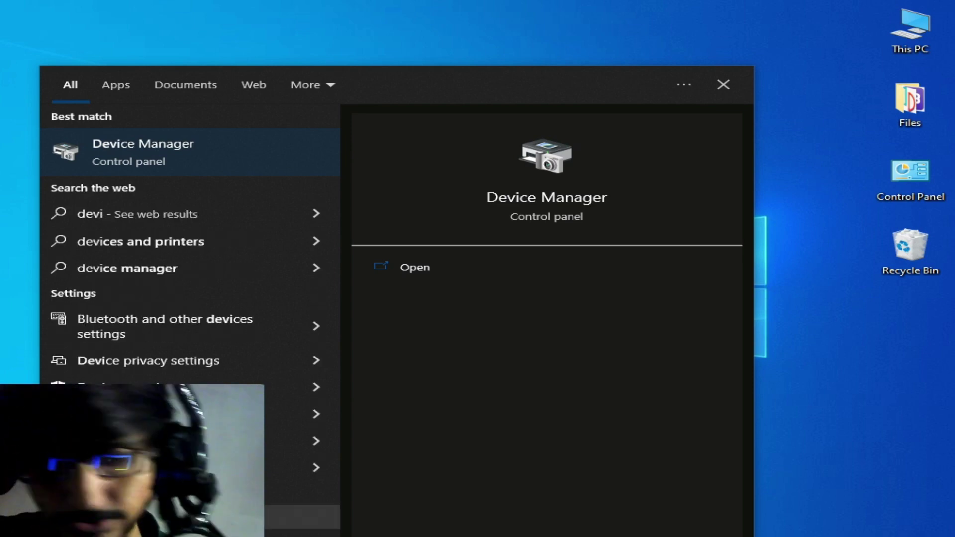
- Open Device Manager, expand Display adapters, and bring up the NVIDIA GeForce GTX 750's options
{"action": "left_click", "coordinate": [139, 153]}
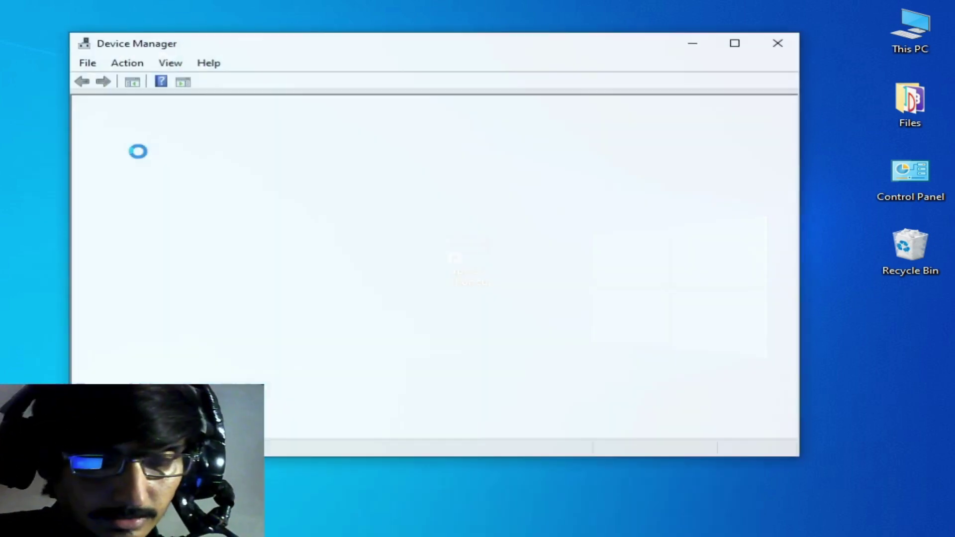
{"action": "left_click", "coordinate": [99, 171]}
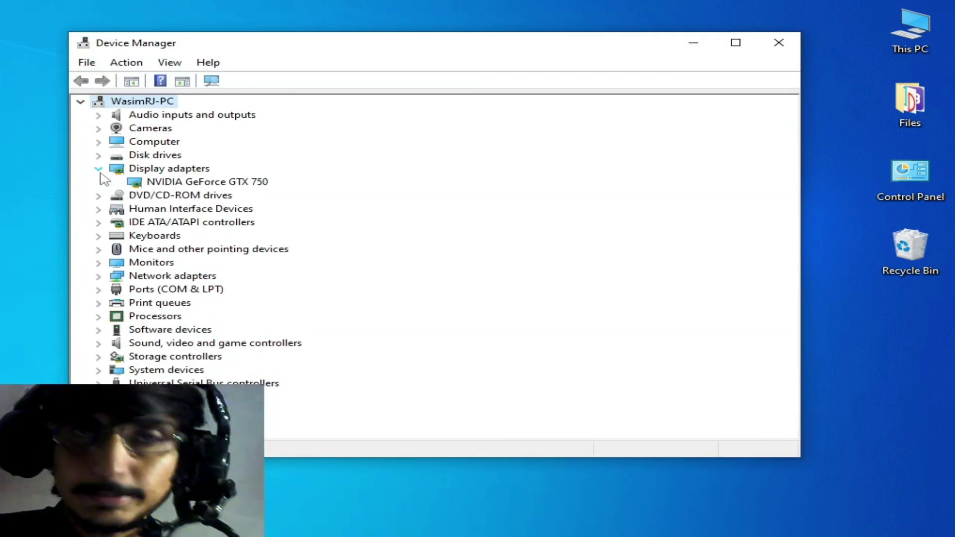
{"action": "left_click", "coordinate": [192, 182]}
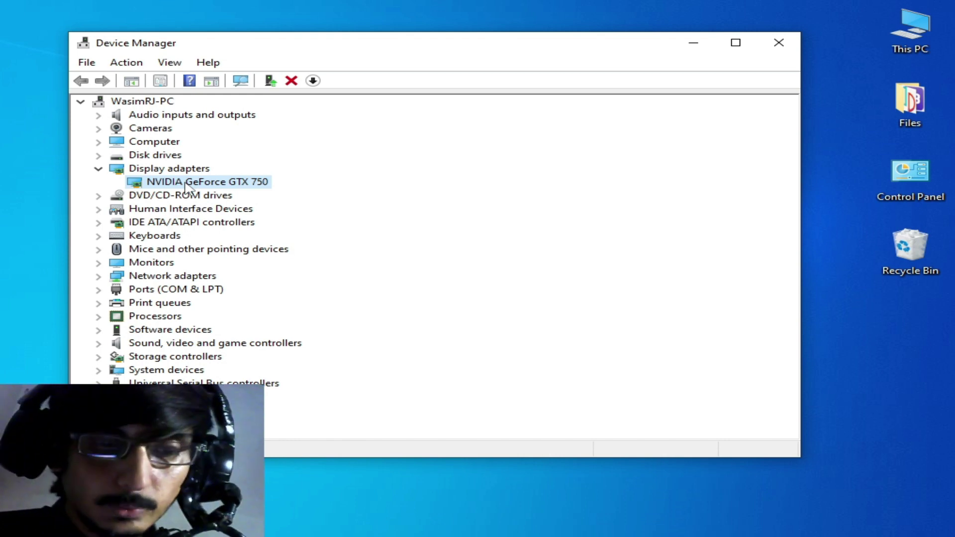
{"action": "right_click", "coordinate": [186, 185]}
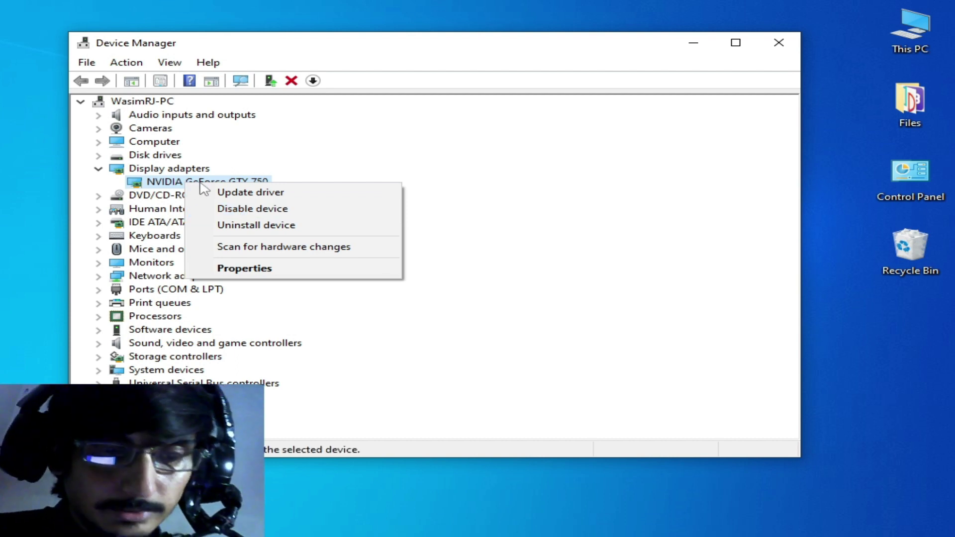
- Check the GTX 750's driver (version 23.21.13.8512, dated 7/27/2017) in Properties, then close it
{"action": "left_click", "coordinate": [241, 274]}
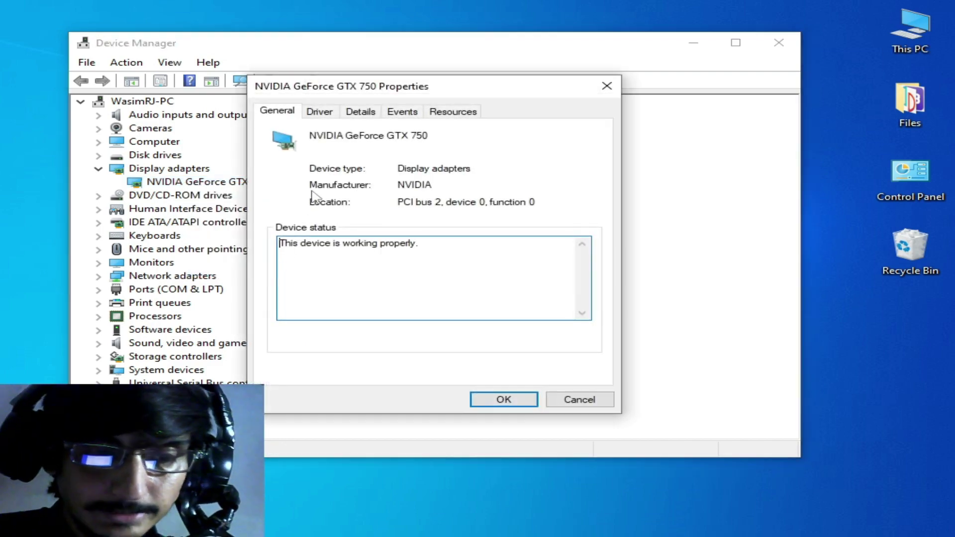
{"action": "left_click", "coordinate": [320, 111]}
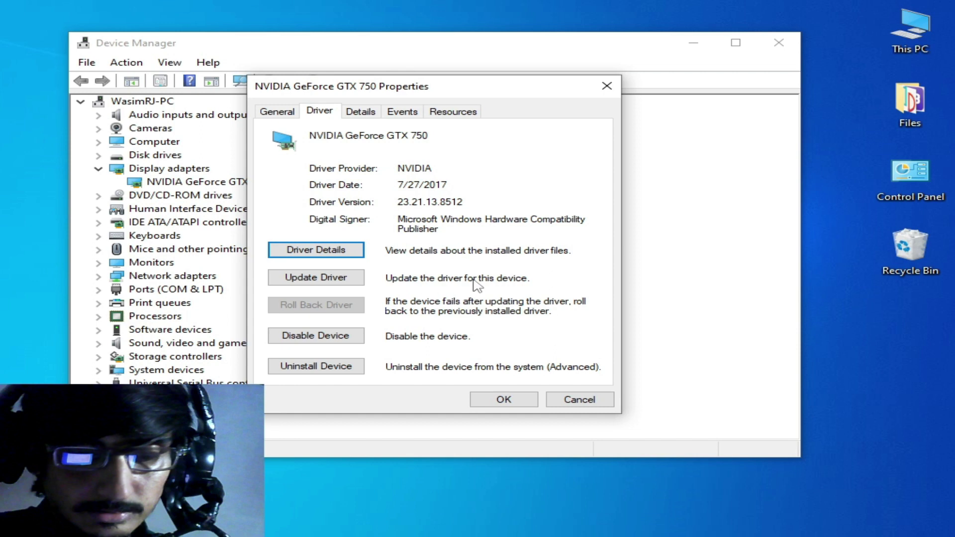
{"action": "left_click", "coordinate": [492, 400]}
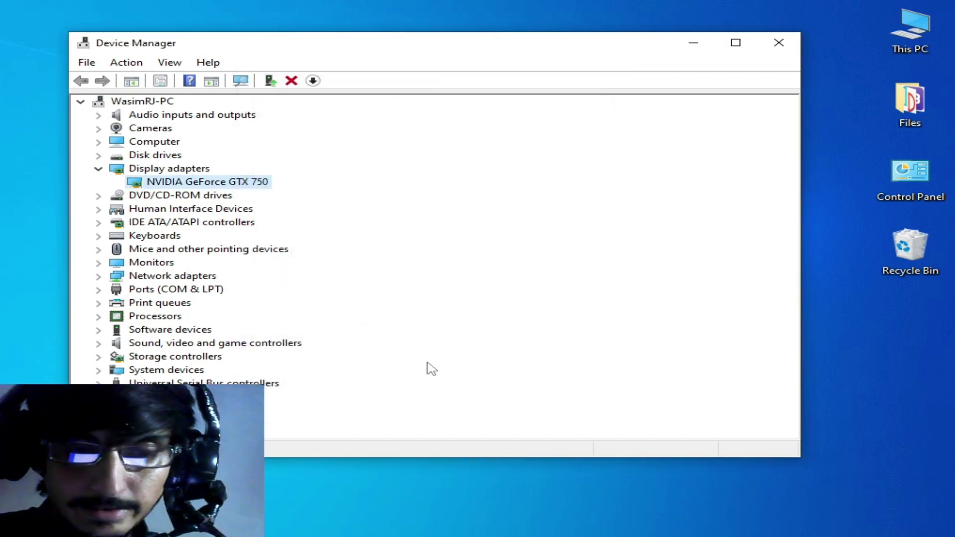
- Reinstall the NVIDIA GeForce GTX 750 driver from drivers already on the computer
{"action": "right_click", "coordinate": [190, 181]}
{"action": "left_click", "coordinate": [252, 187]}
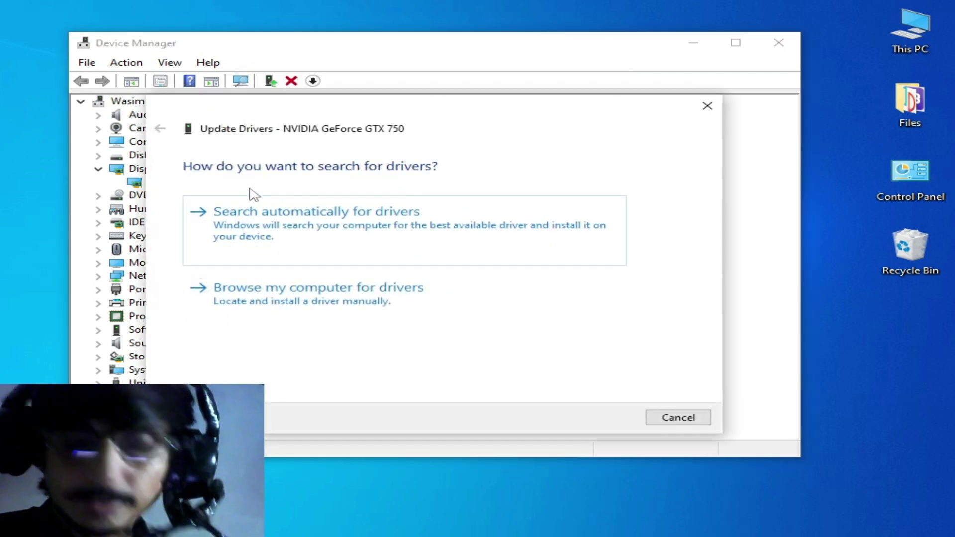
{"action": "left_click", "coordinate": [283, 303]}
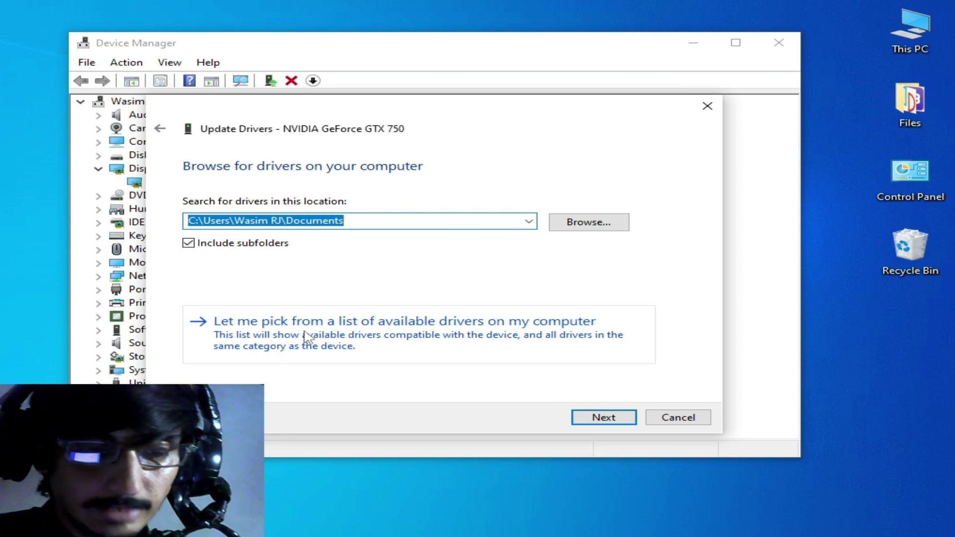
{"action": "left_click", "coordinate": [307, 337]}
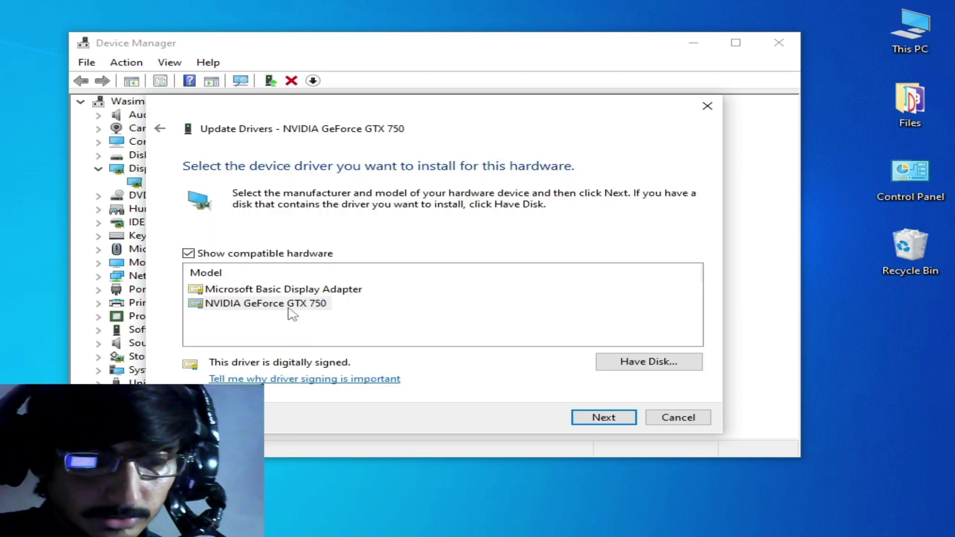
{"action": "left_click", "coordinate": [291, 311]}
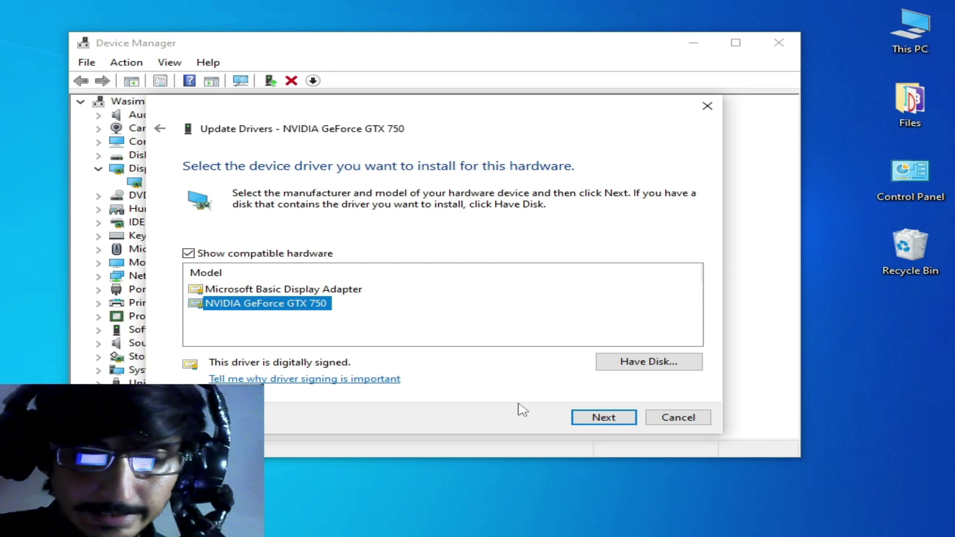
{"action": "left_click", "coordinate": [595, 420]}
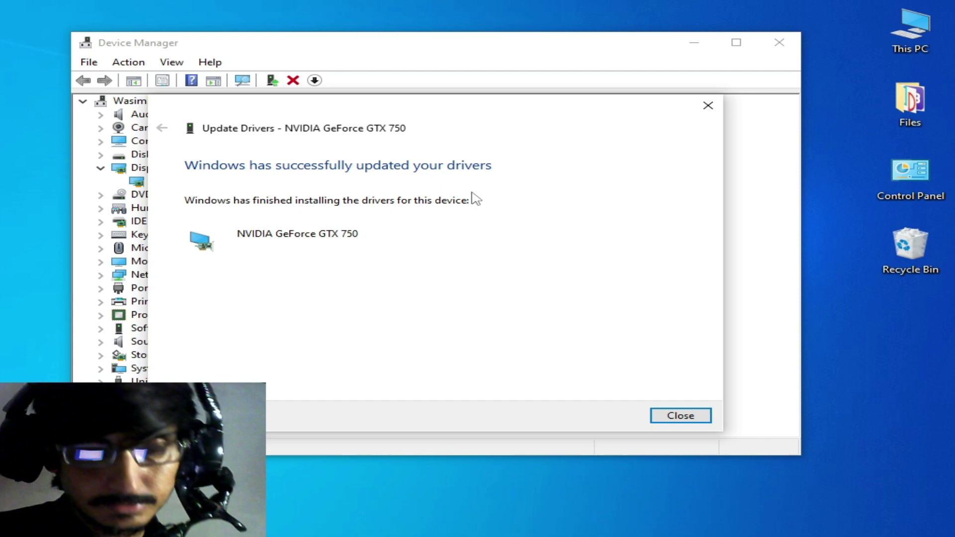
- Confirm the GTX 750 driver is still 23.21.13.8512 (7/27/2017) and close Device Manager
{"action": "left_click", "coordinate": [671, 414]}
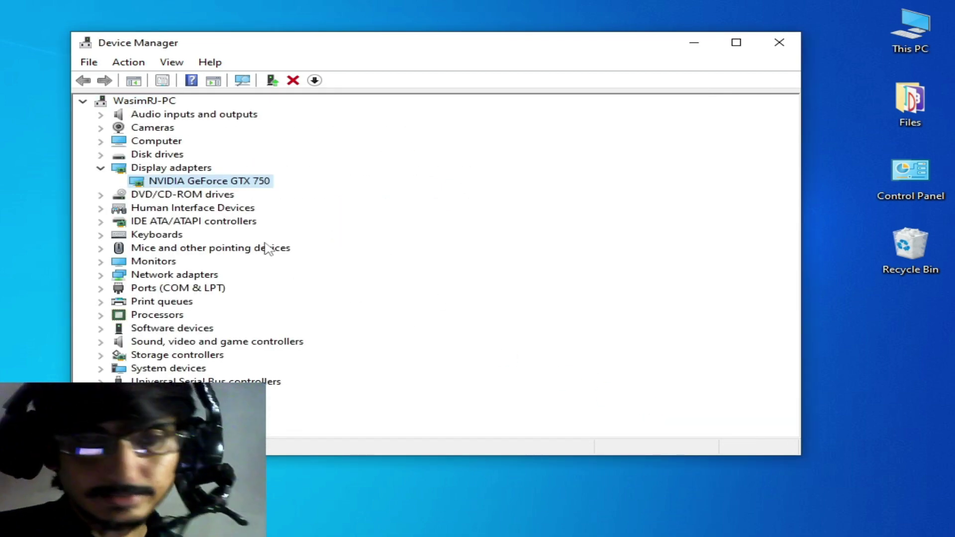
{"action": "right_click", "coordinate": [206, 185]}
{"action": "left_click", "coordinate": [256, 265]}
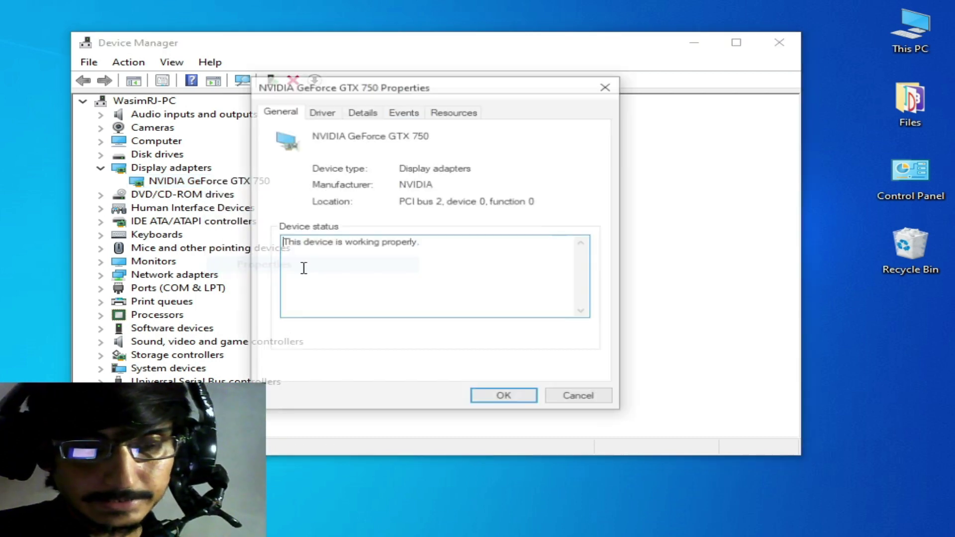
{"action": "left_click", "coordinate": [331, 113]}
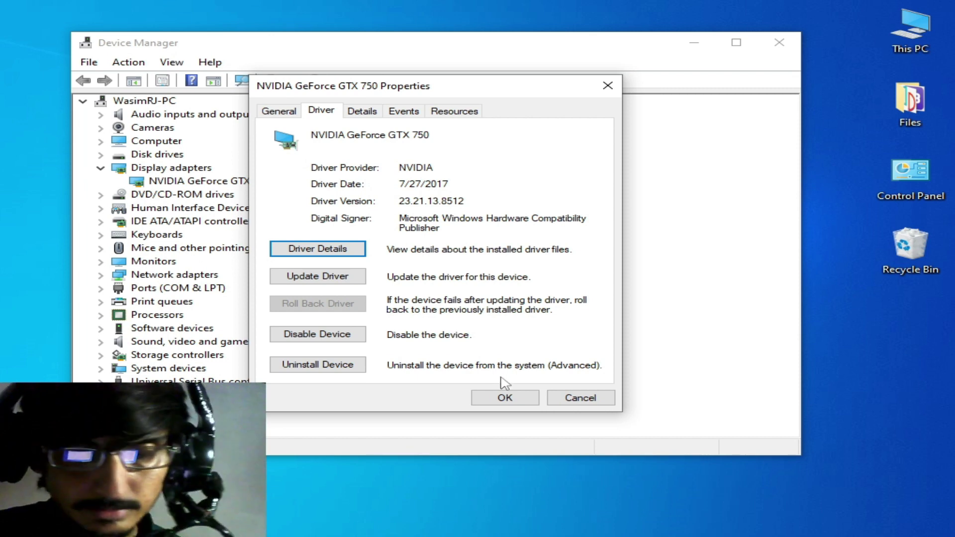
{"action": "left_click", "coordinate": [504, 397]}
{"action": "left_click", "coordinate": [779, 45]}
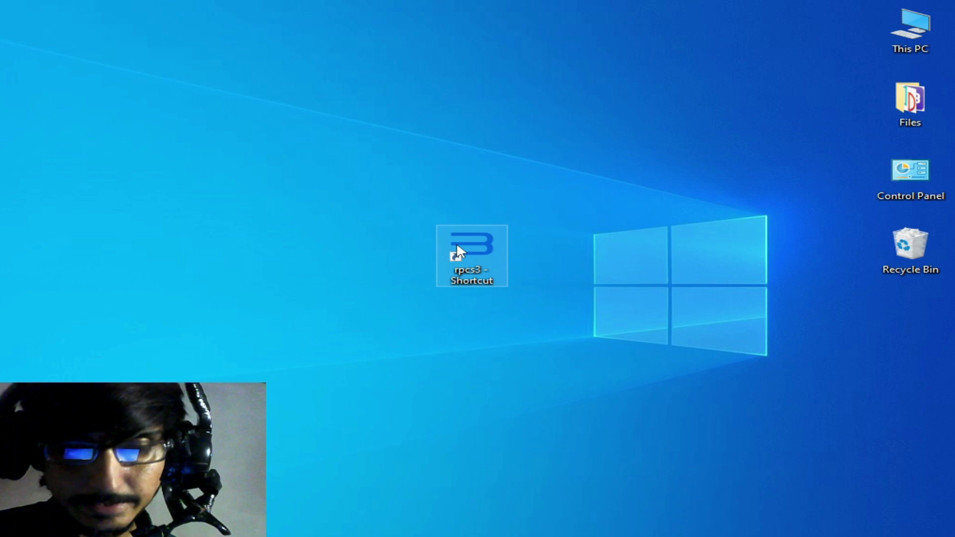
- Launch RPCS3 from the desktop shortcut and abort the recurring Vulkan Check Timeout
{"action": "double_click", "coordinate": [458, 245]}
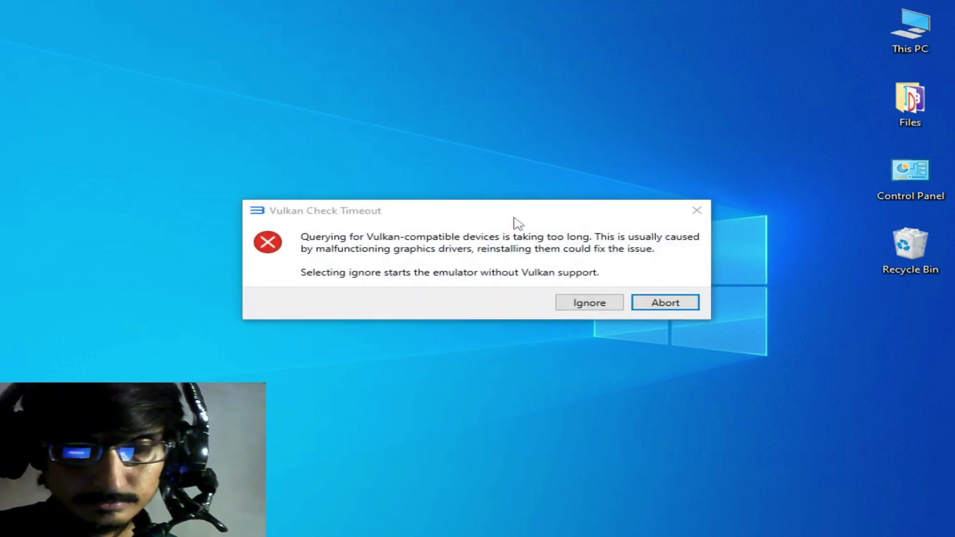
{"action": "left_click", "coordinate": [659, 302]}
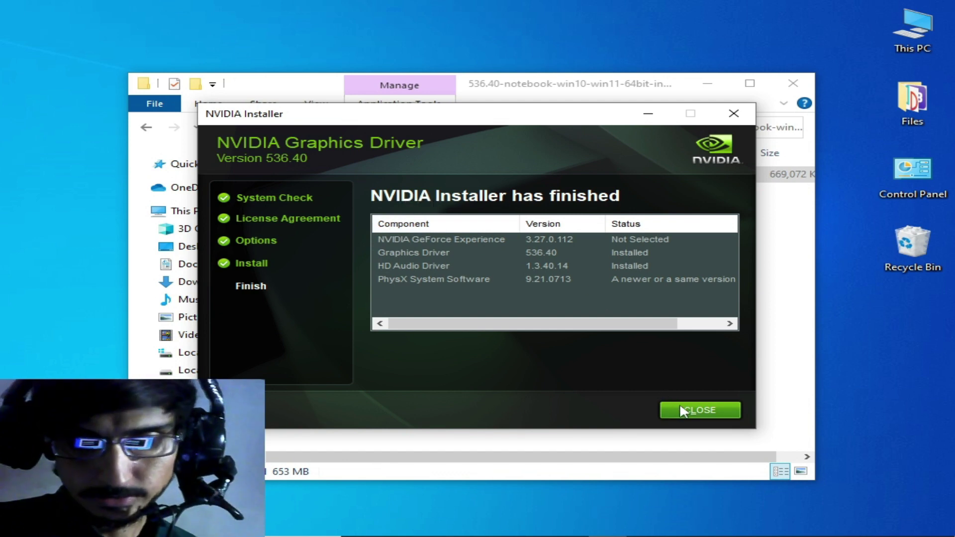
- Close the finished NVIDIA 536.40 installer and the driver folder window
{"action": "key", "text": "Return"}
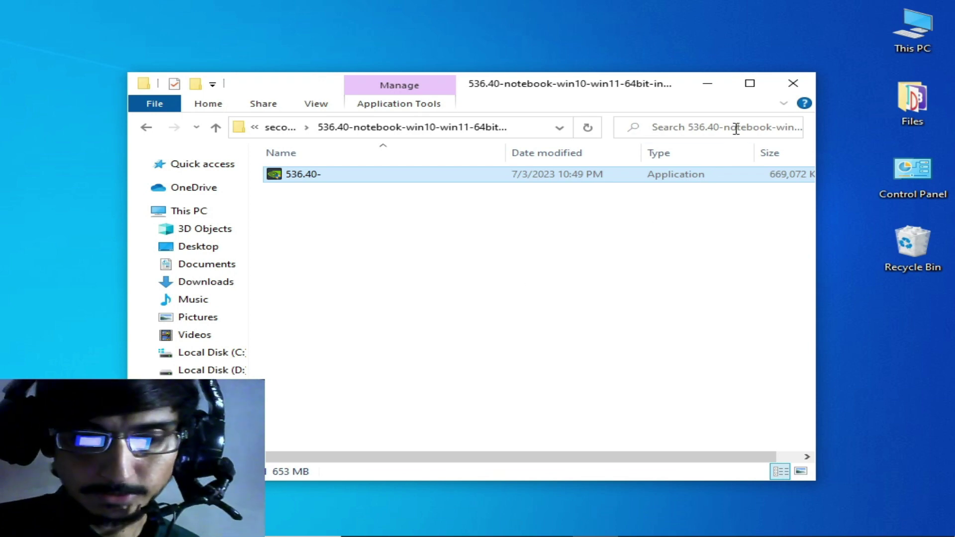
{"action": "left_click", "coordinate": [792, 83]}
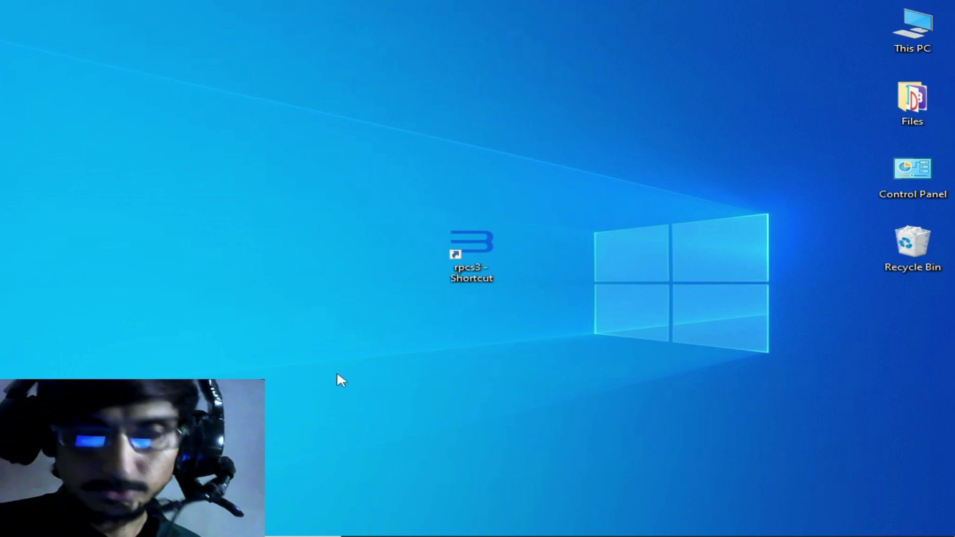
- Reopen Device Manager and verify the GTX 750 driver is now 31.0.15.3640, dated 6/23/2023
{"action": "key", "text": "super"}
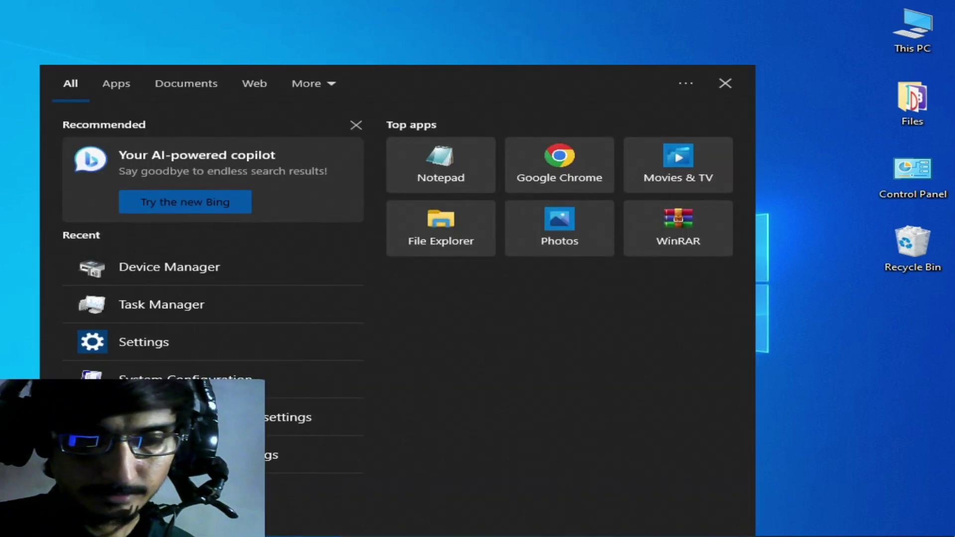
{"action": "left_click", "coordinate": [162, 272]}
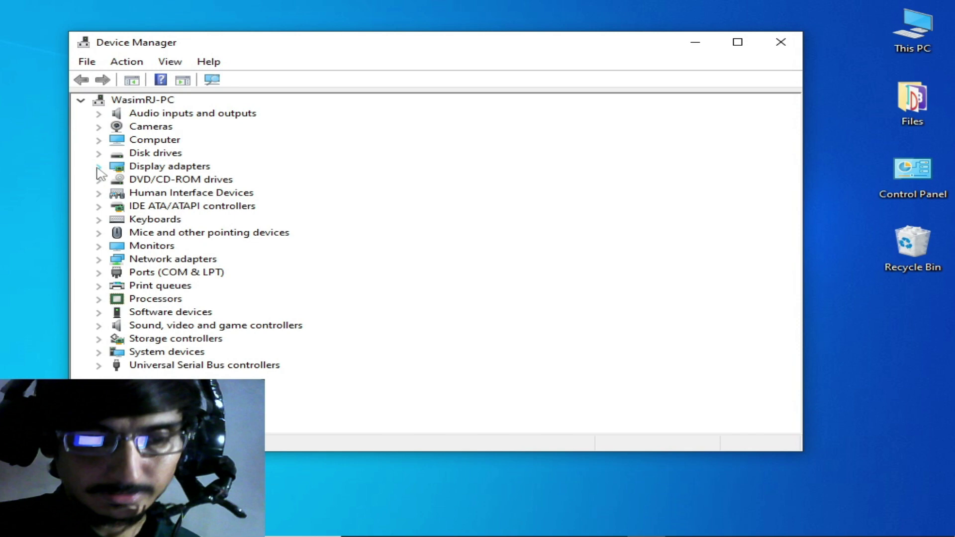
{"action": "left_click", "coordinate": [98, 167]}
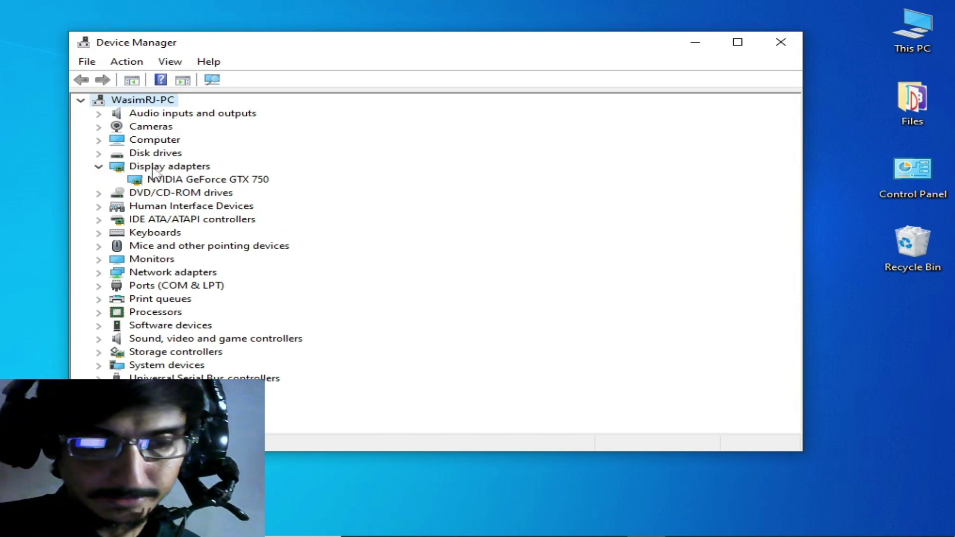
{"action": "left_click", "coordinate": [162, 179]}
{"action": "right_click", "coordinate": [162, 179]}
{"action": "left_click", "coordinate": [232, 261]}
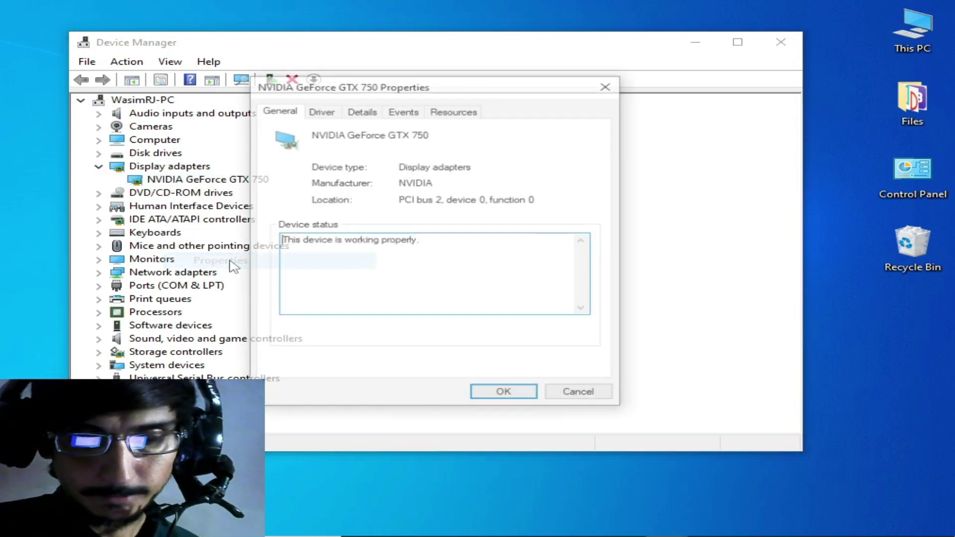
{"action": "left_click", "coordinate": [320, 109]}
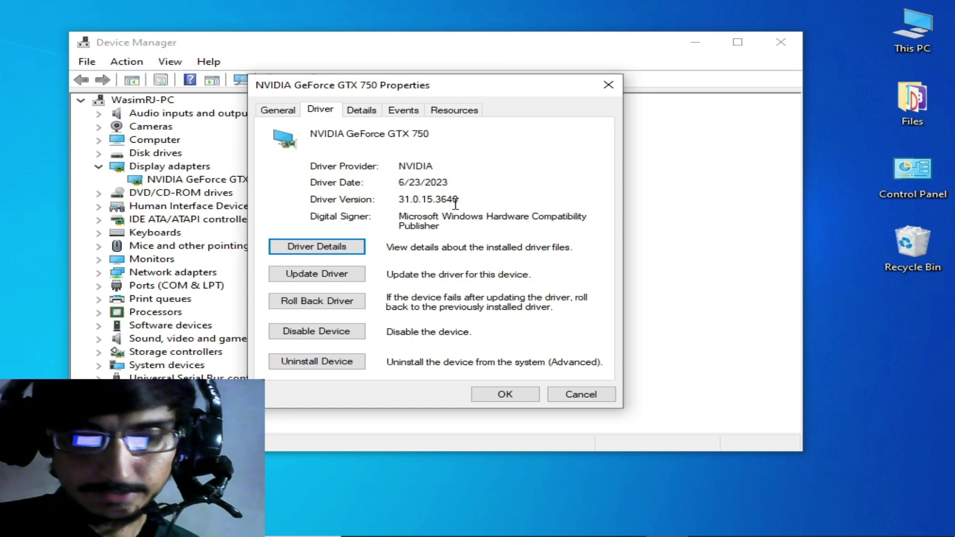
{"action": "left_click", "coordinate": [503, 390]}
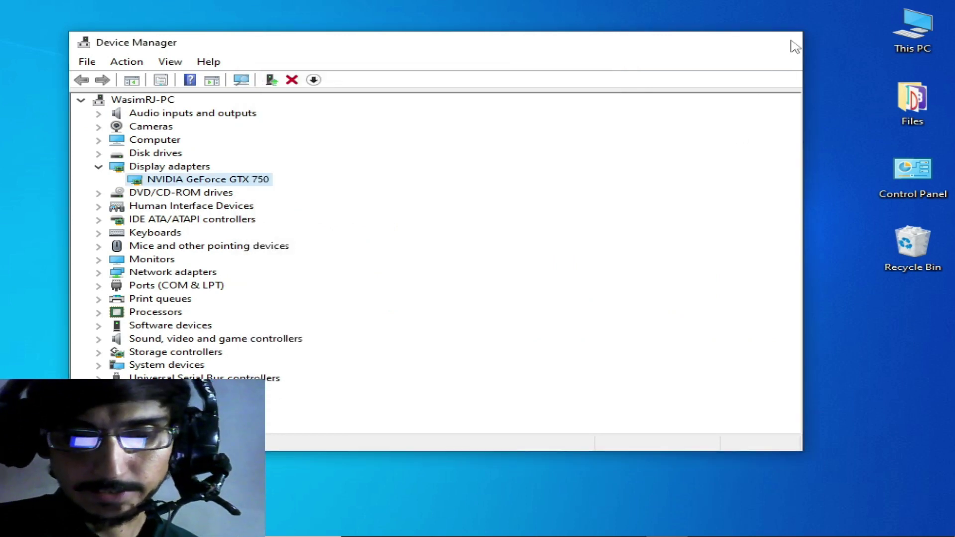
- Close Device Manager and launch RPCS3 from its desktop shortcut
{"action": "left_click", "coordinate": [780, 42]}
{"action": "right_click", "coordinate": [474, 254]}
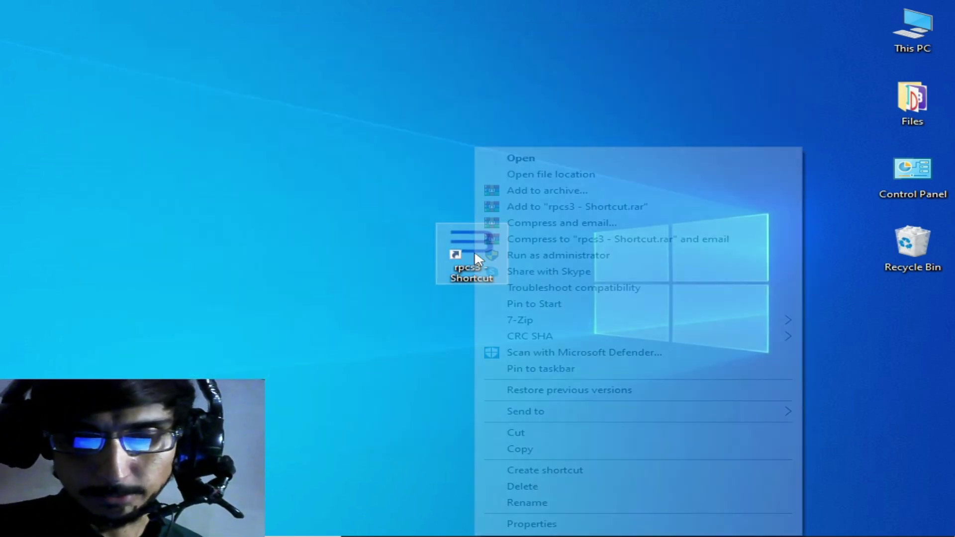
{"action": "left_click", "coordinate": [509, 161]}
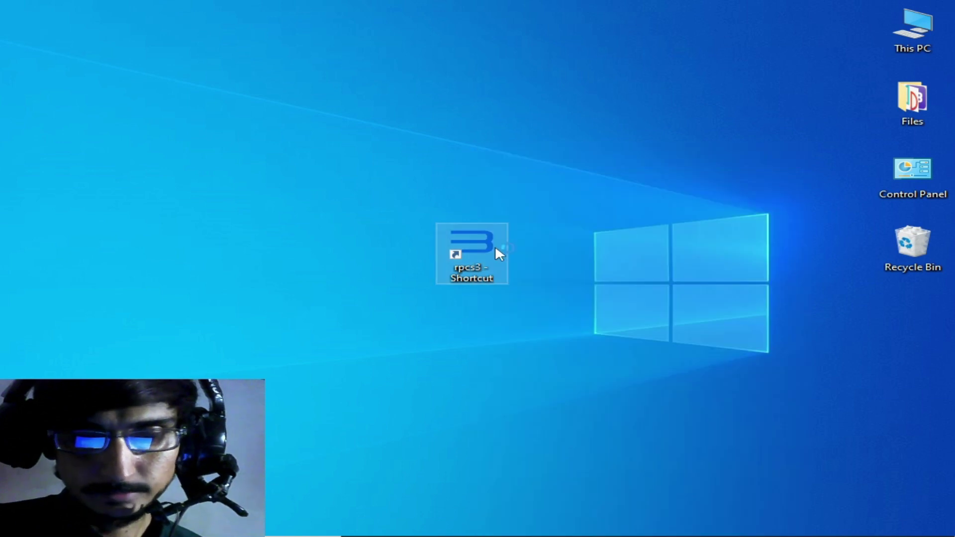